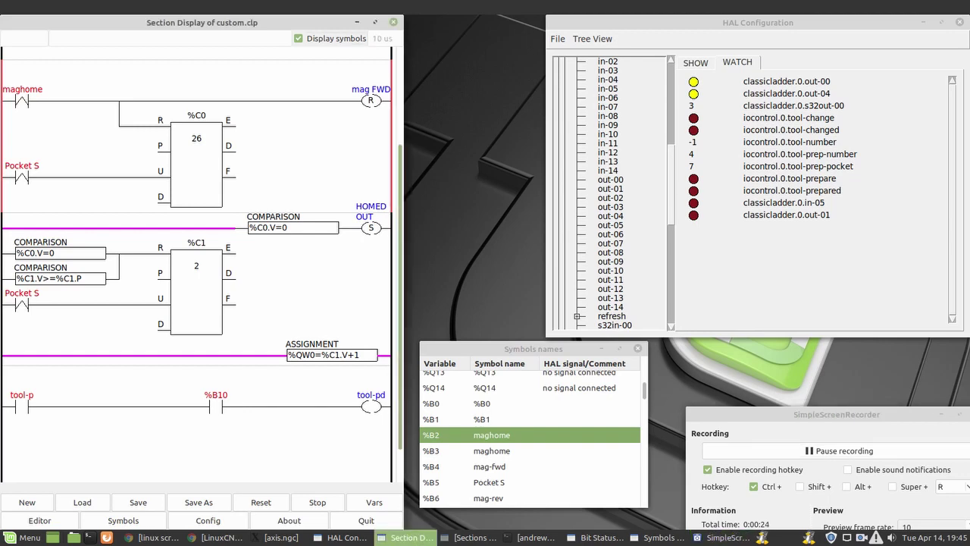
- Place the Bit Status panel beside the ladder and turn off 'Display symbols' to show raw addresses
scroll(402, 76, "up", 4)
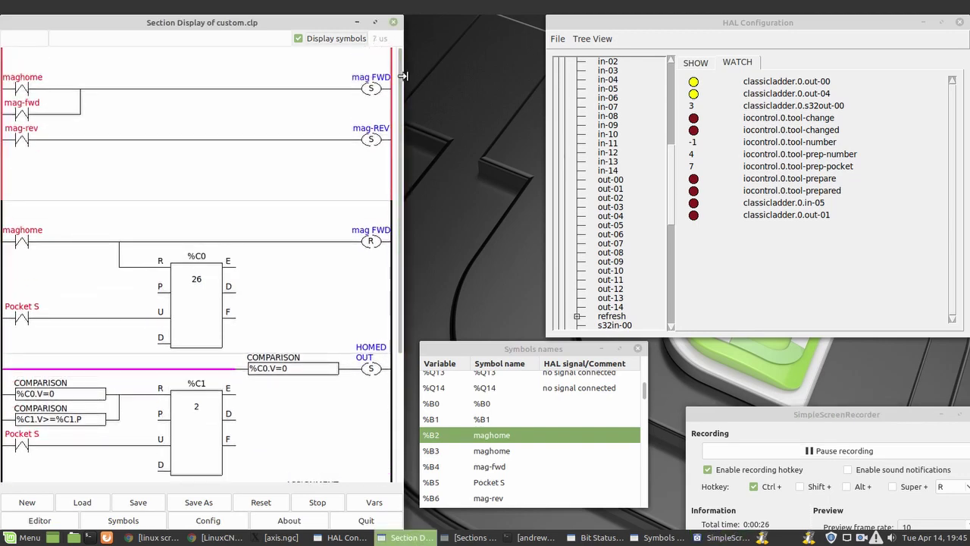
scroll(402, 76, "down", 2)
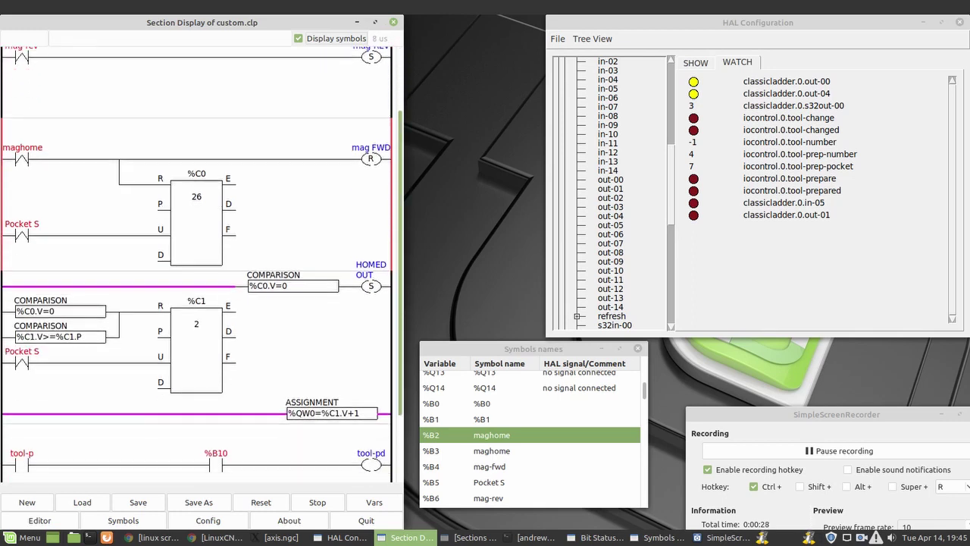
scroll(402, 75, "up", 3)
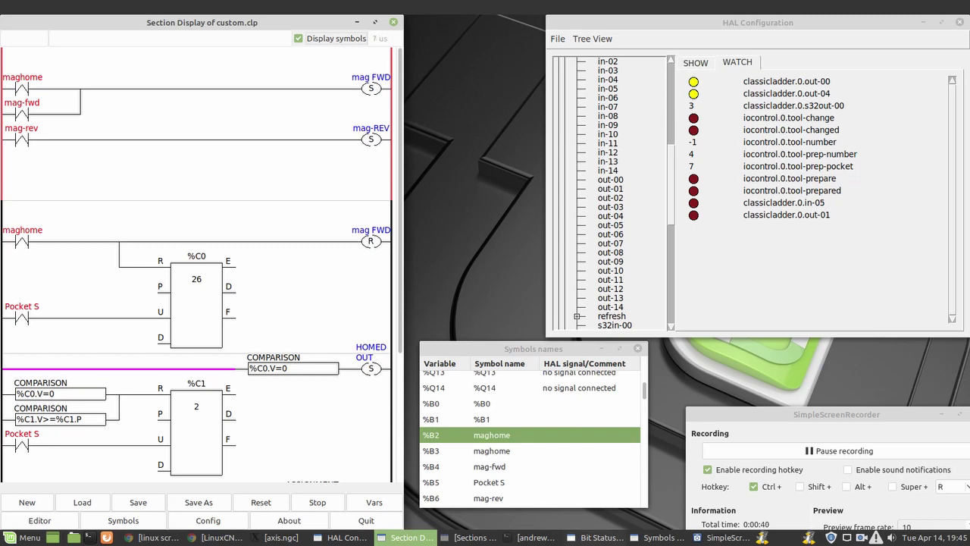
left_click(595, 537)
left_click_drag(613, 24, 463, 79)
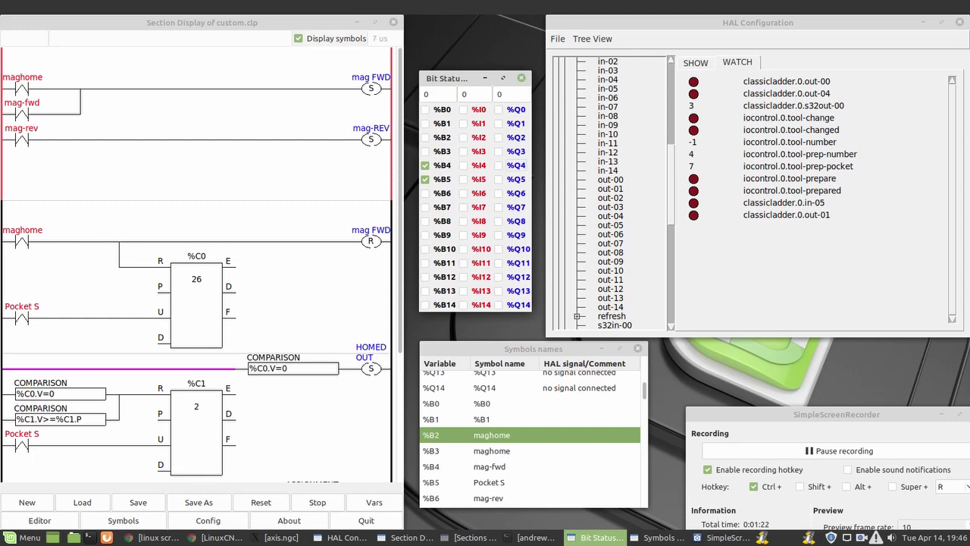
left_click(298, 38)
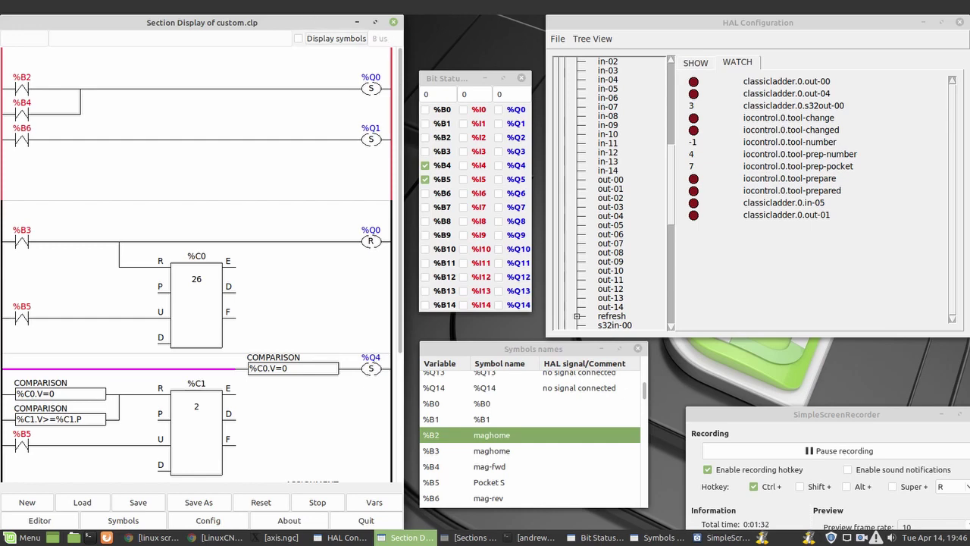
- Turn 'Display symbols' back on so the rungs show maghome, mag FWD and Pocket S
left_click(298, 38)
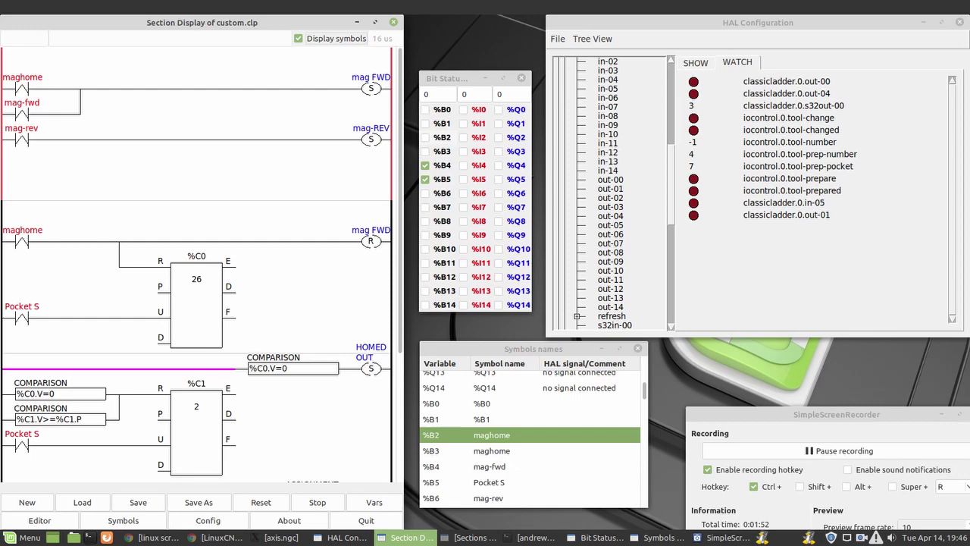
- Turn on maghome bit %B2 and dismiss the browser notification
left_click(425, 138)
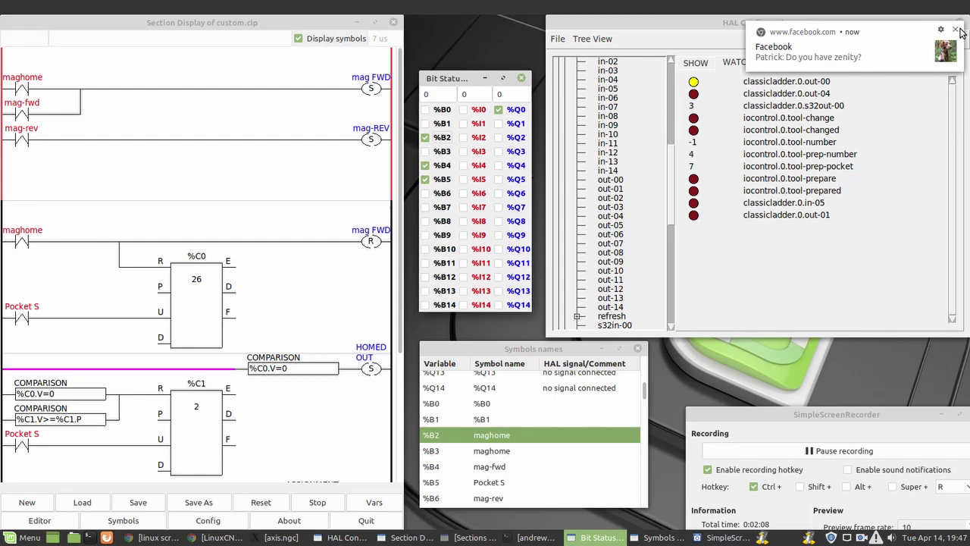
left_click(955, 30)
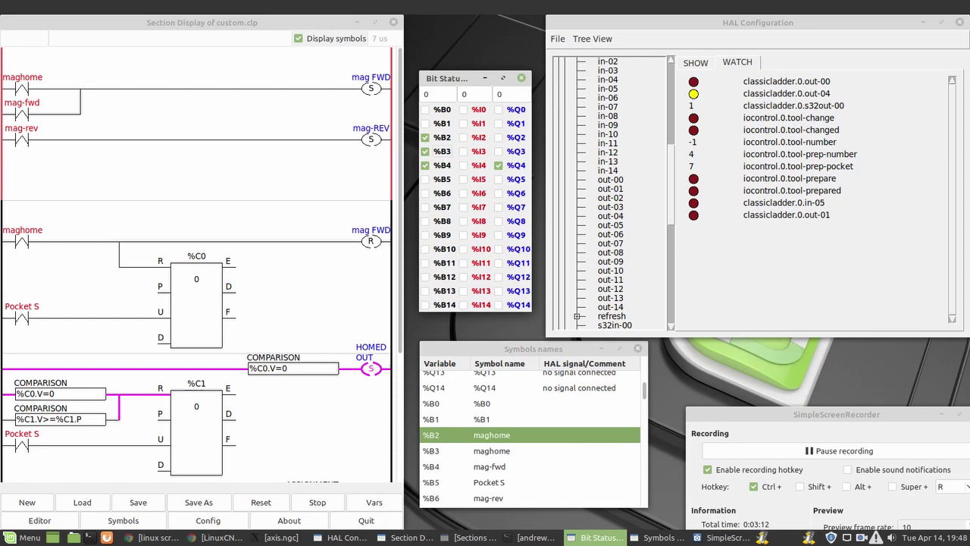
- Turn on the Pocket S bit %B5 in Bit Status
scroll(197, 265, "down", 3)
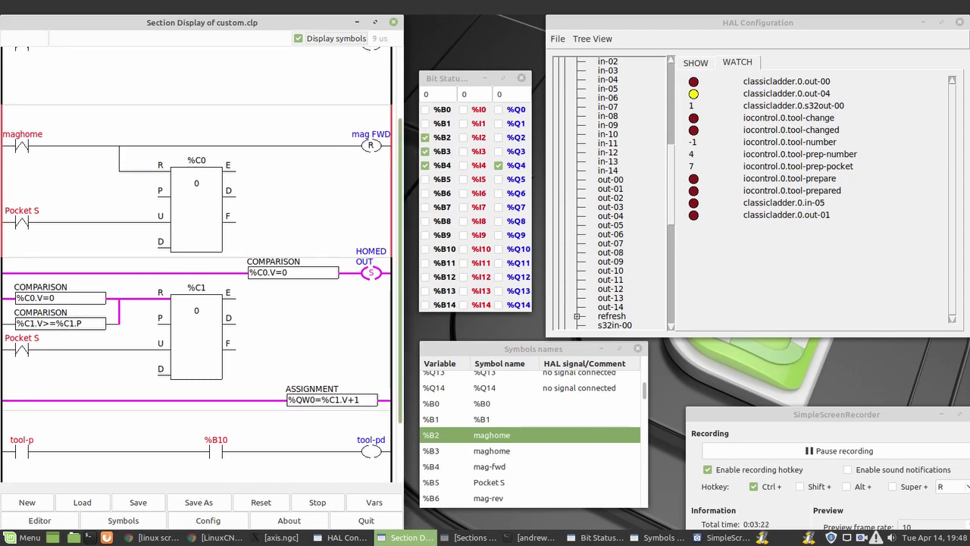
scroll(197, 265, "down", 1)
scroll(197, 266, "down", 2)
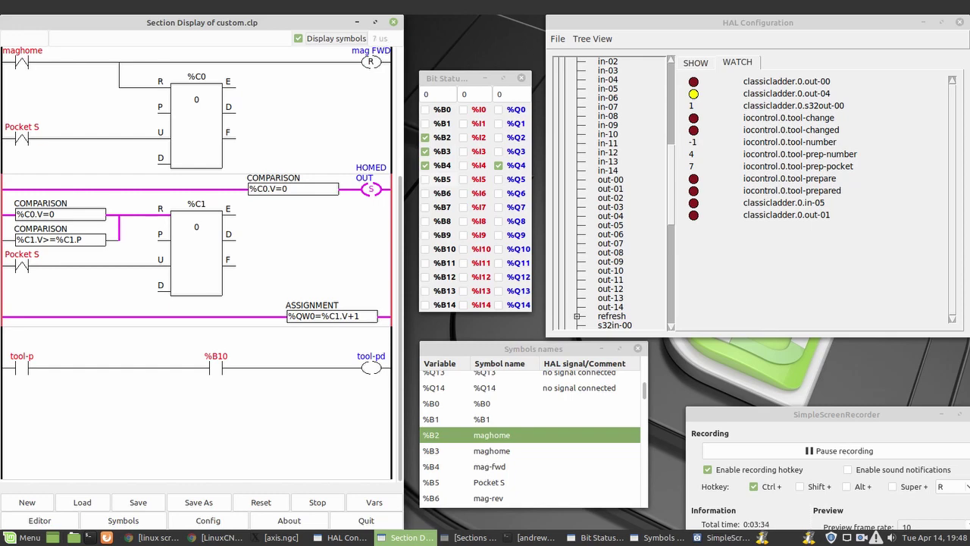
key("alt+Tab")
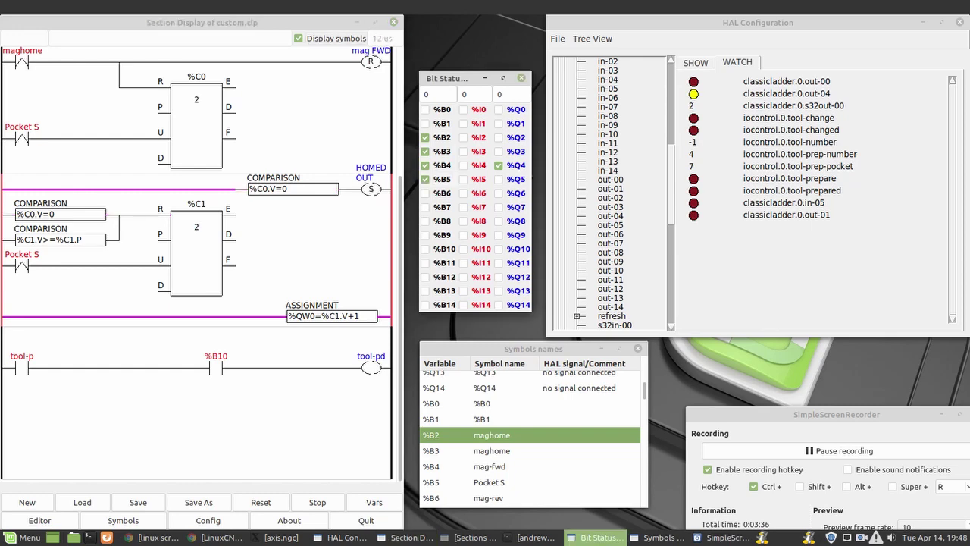
left_click(425, 178)
- Pulse maghome bit %B3 to reset counter %C1 to 0, leaving %B3 off
left_click(425, 151)
left_click(425, 150)
left_click(426, 150)
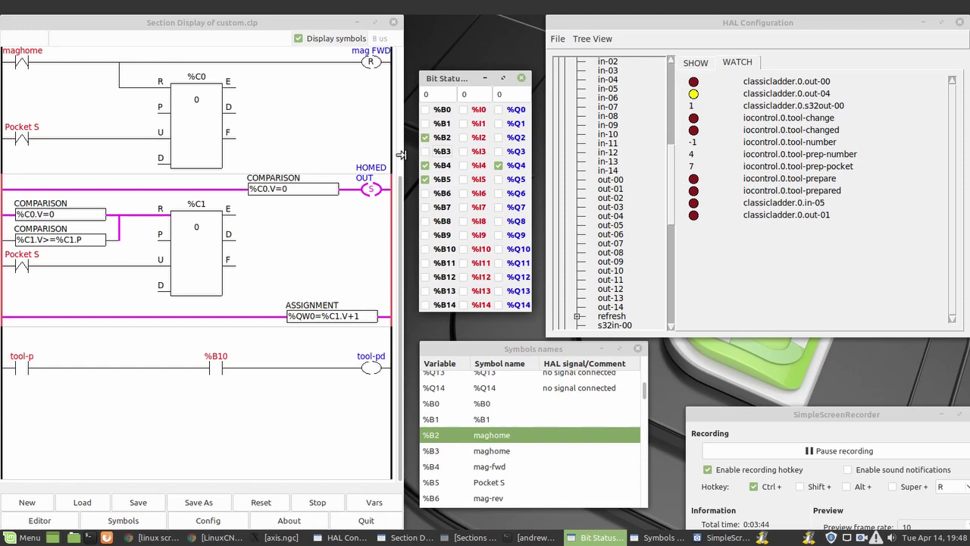
left_click_drag(400, 197, 399, 99)
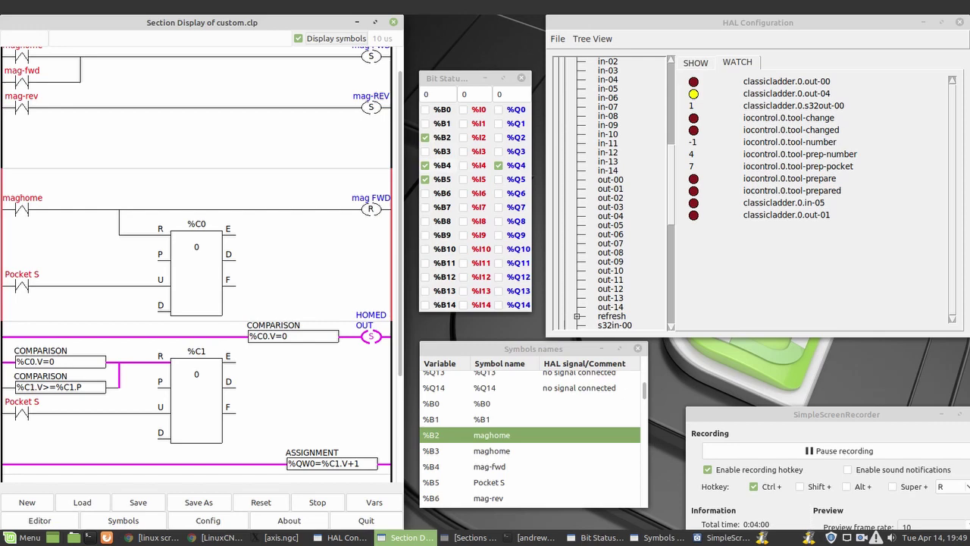
- Retrigger mag-fwd bit %B4 so output %Q0 turns on, and raise the Bit Status panel
left_click(425, 165)
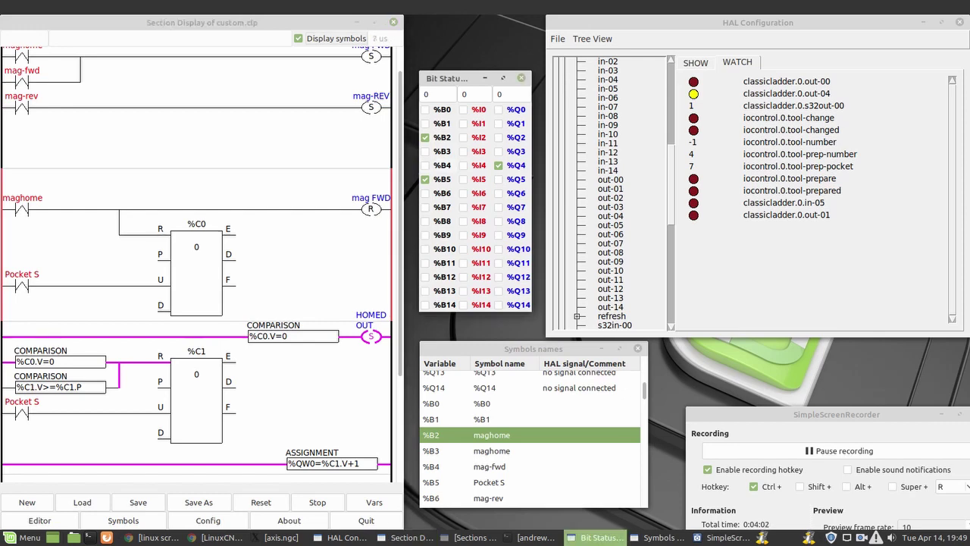
left_click(425, 165)
left_click_drag(426, 79, 429, 36)
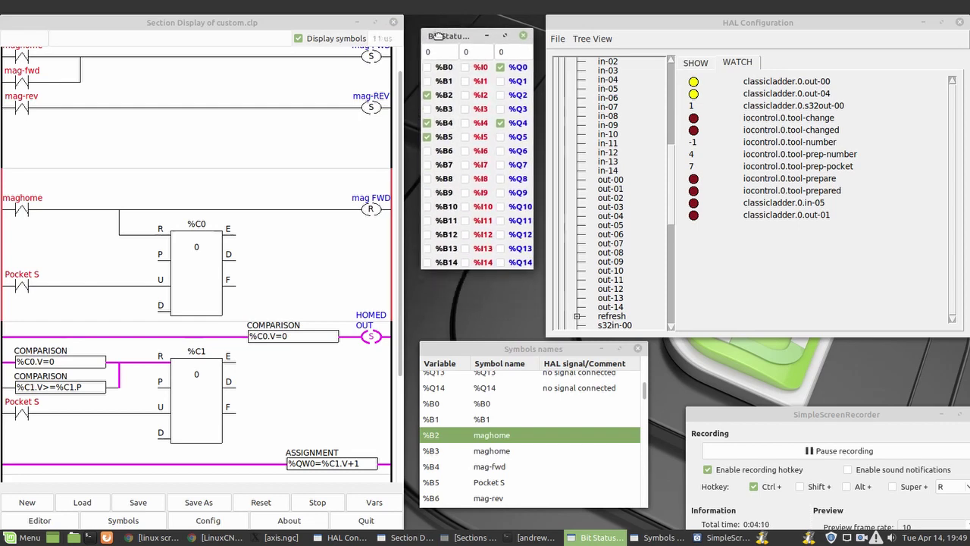
scroll(201, 264, "down", 2)
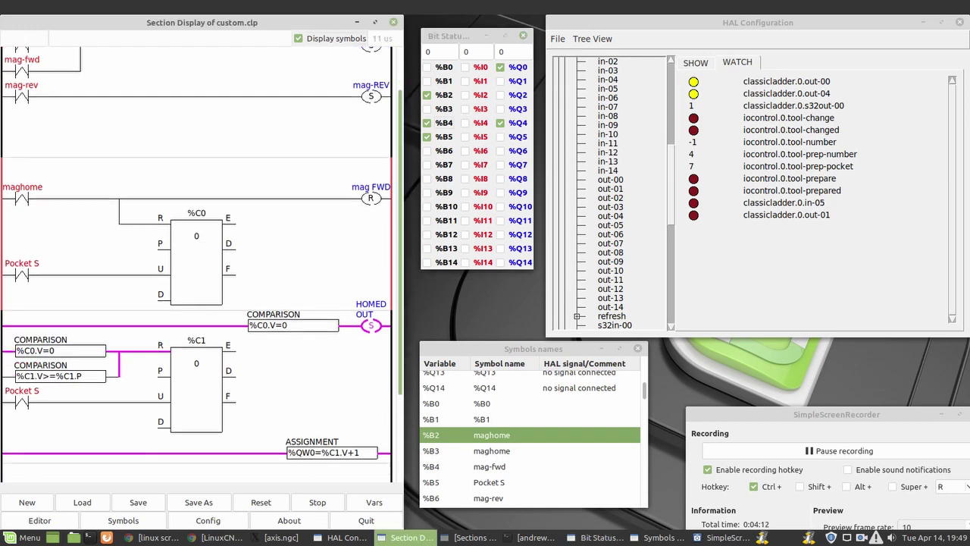
scroll(201, 263, "down", 1)
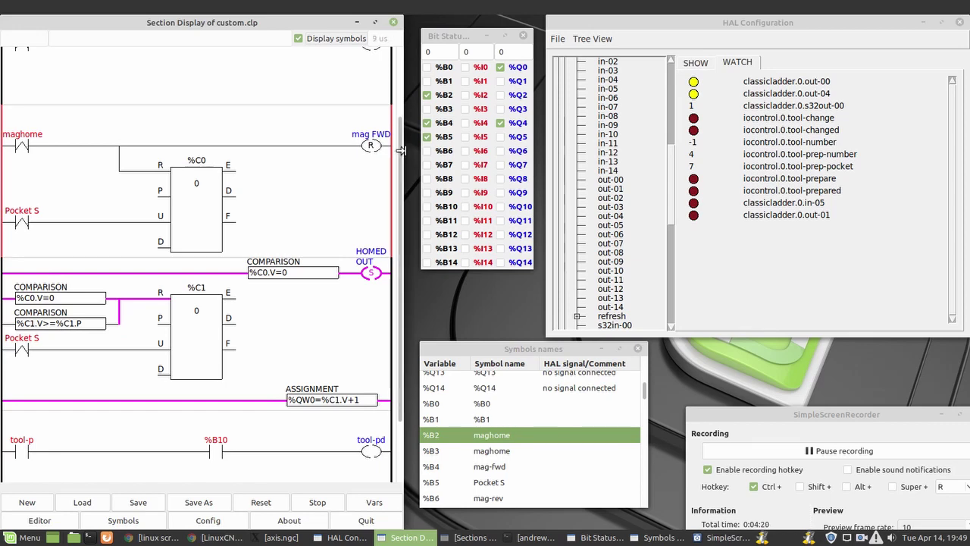
- Toggle Pocket S bit %B5 repeatedly until counters %C0 and %C1 reach 4, ending with it off
left_click(427, 137)
left_click(427, 137)
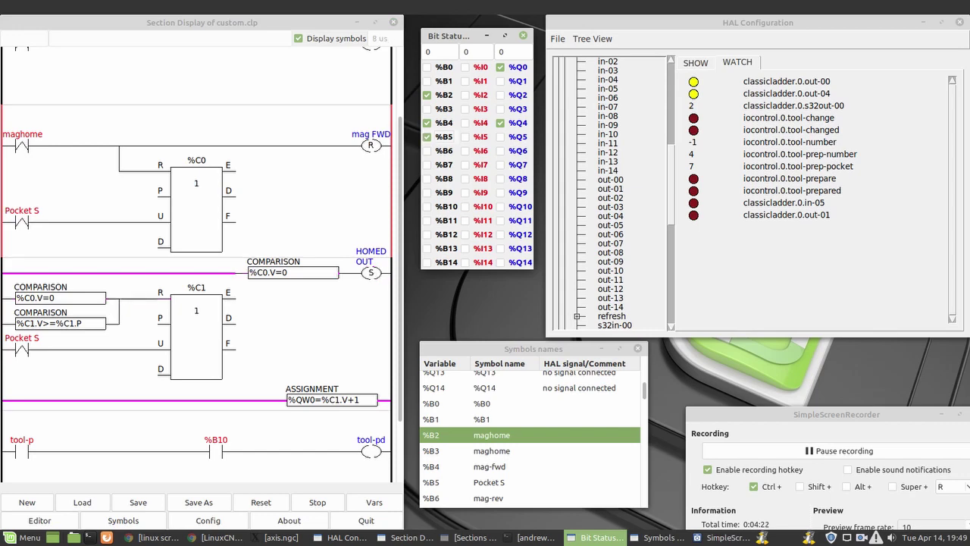
left_click(427, 138)
left_click(426, 137)
left_click(427, 137)
left_click(426, 137)
left_click(426, 137)
left_click(427, 137)
left_click(426, 137)
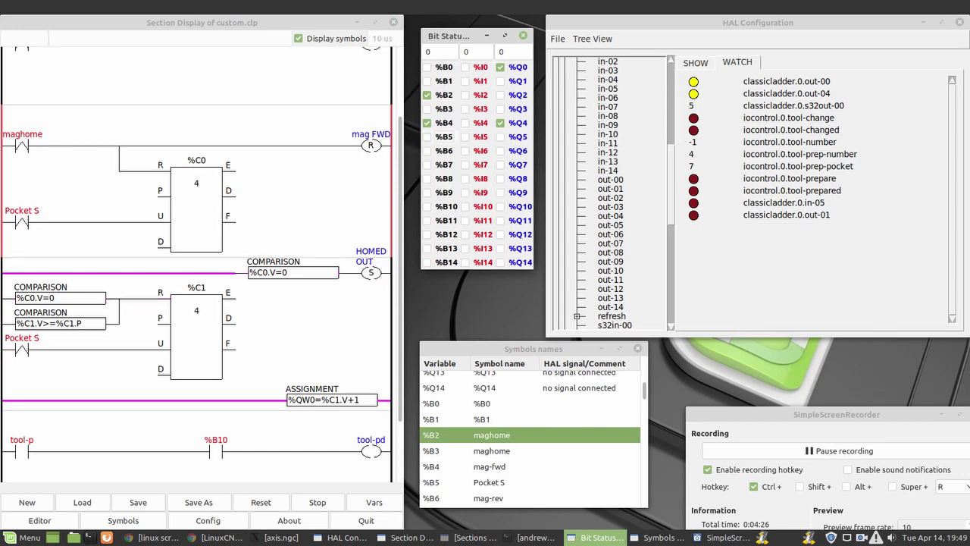